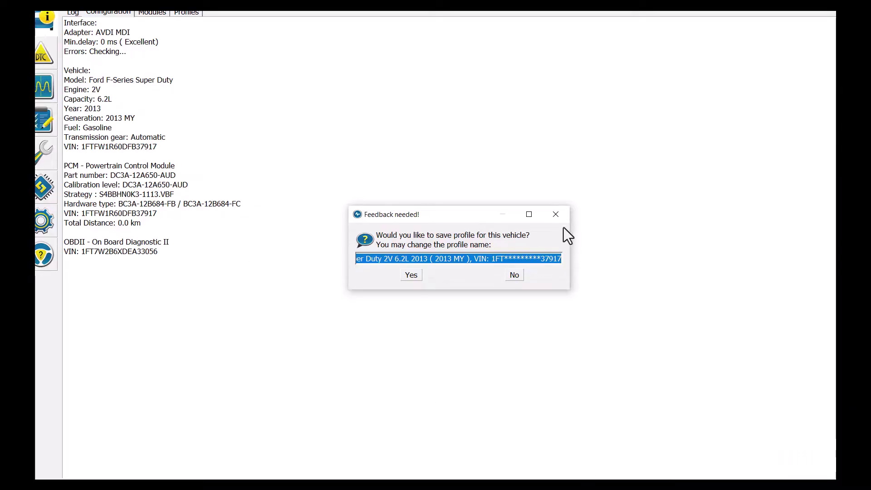
Decline saving the profile, then highlight the vehicle, PCM and OBDII VINs, finding the OBDII one differs
click(558, 218)
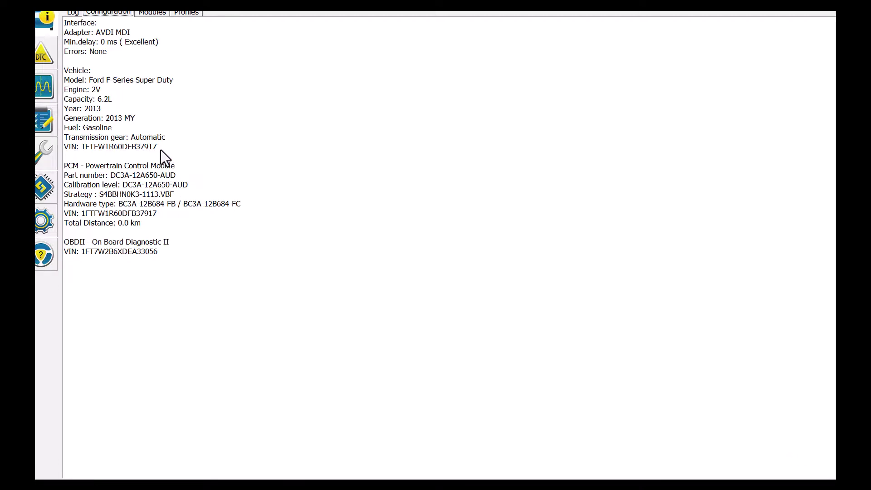
drag(158, 147, 80, 148)
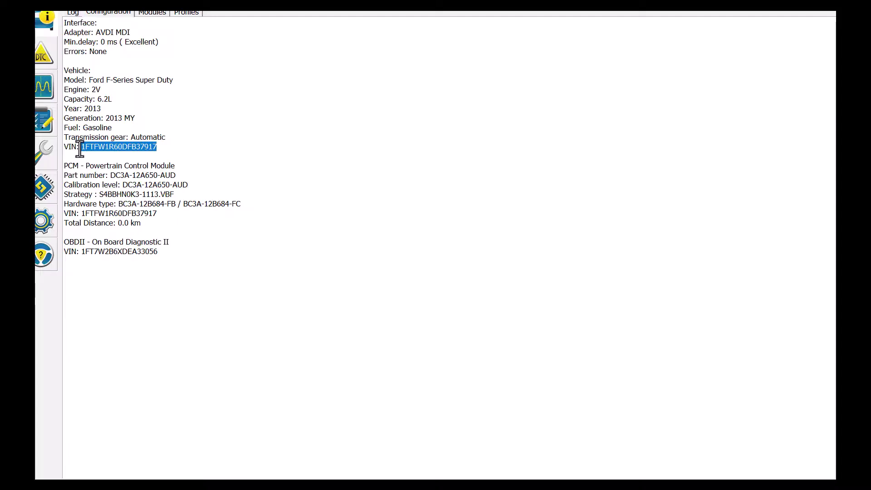
drag(80, 149, 78, 147)
drag(157, 213, 82, 214)
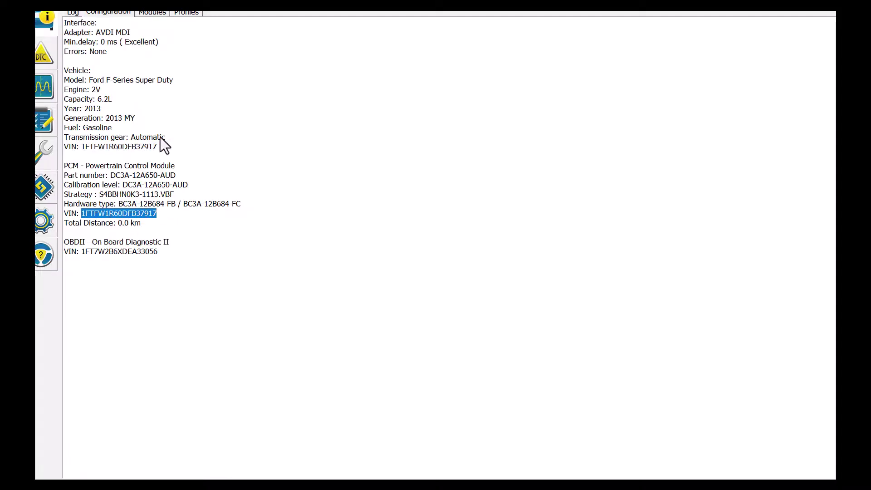
drag(158, 147, 82, 148)
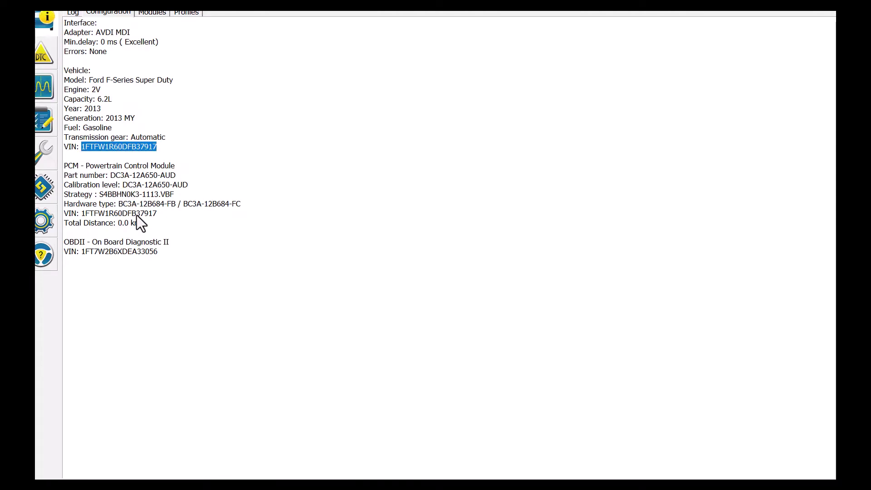
drag(156, 214, 94, 213)
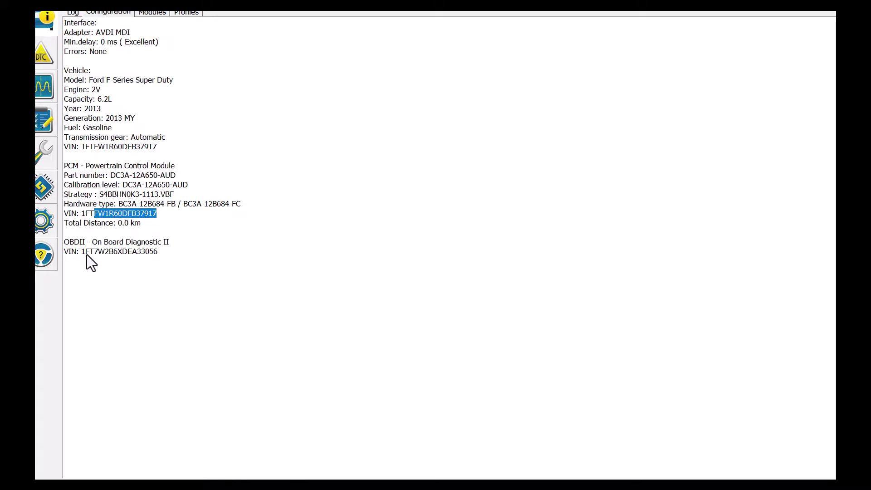
drag(83, 252, 147, 268)
click(140, 264)
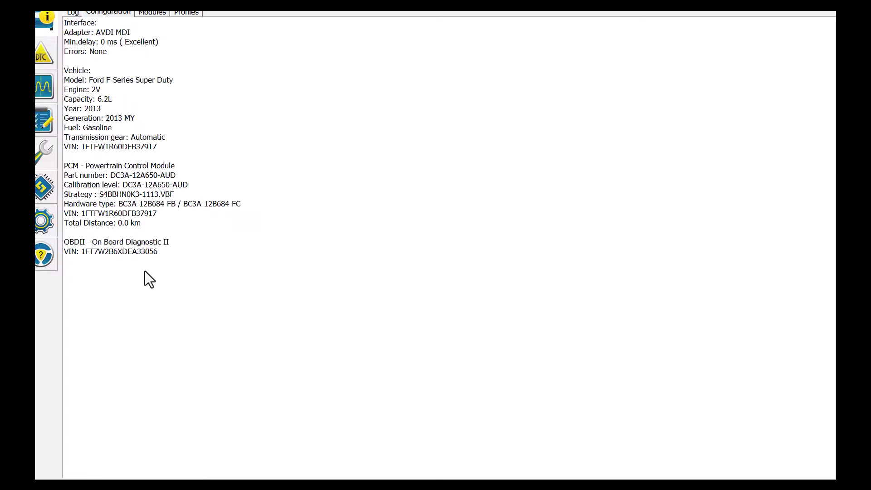
drag(159, 253, 83, 252)
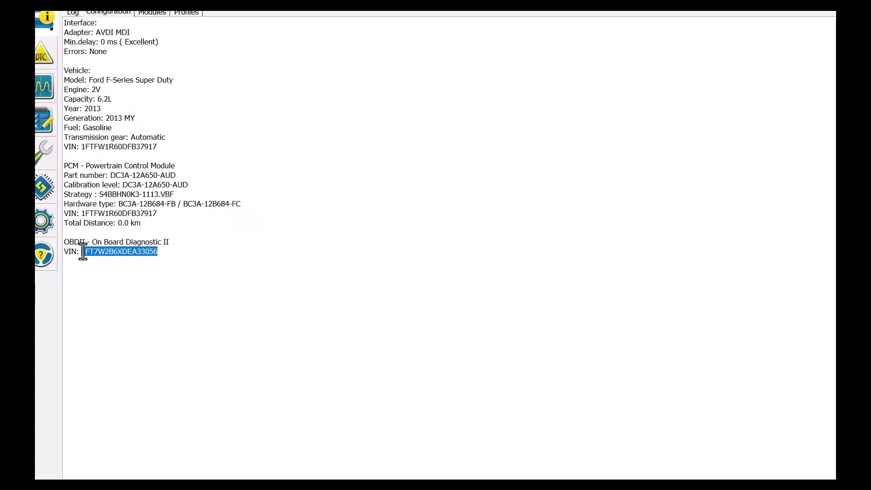
Open the PCM Vehicle ID block configuration from Configuration and Programming
click(39, 190)
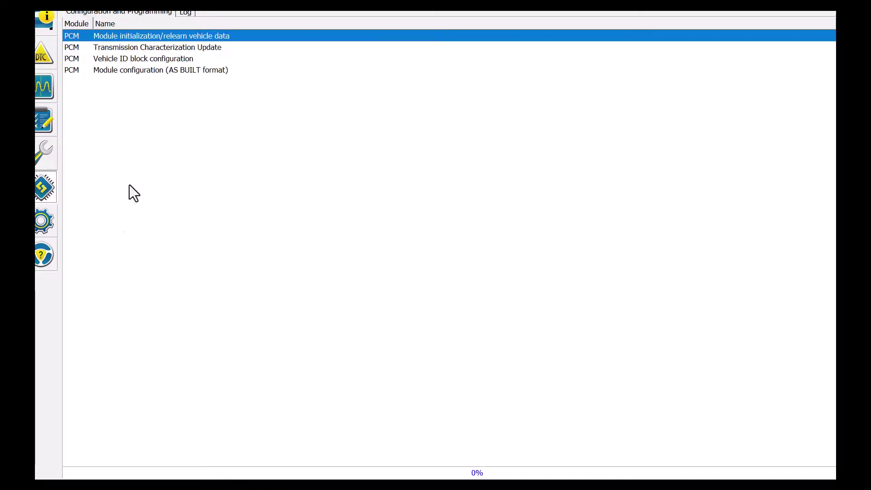
click(134, 63)
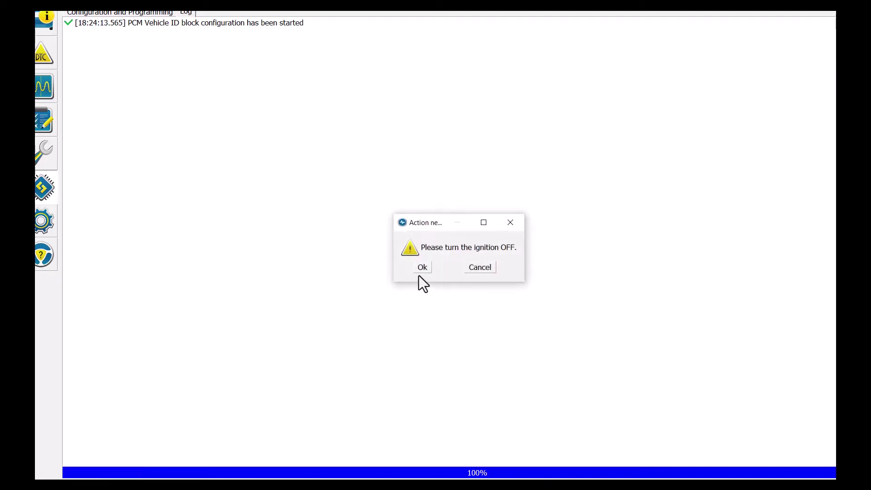
click(419, 273)
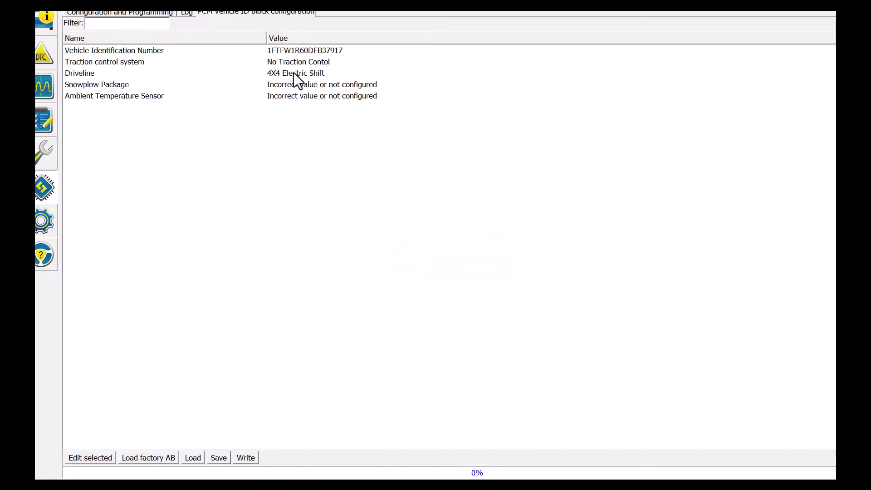
Inspect the stored VIN value, typing 'qerghyj' as a test, then cancel without changes
double_click(325, 52)
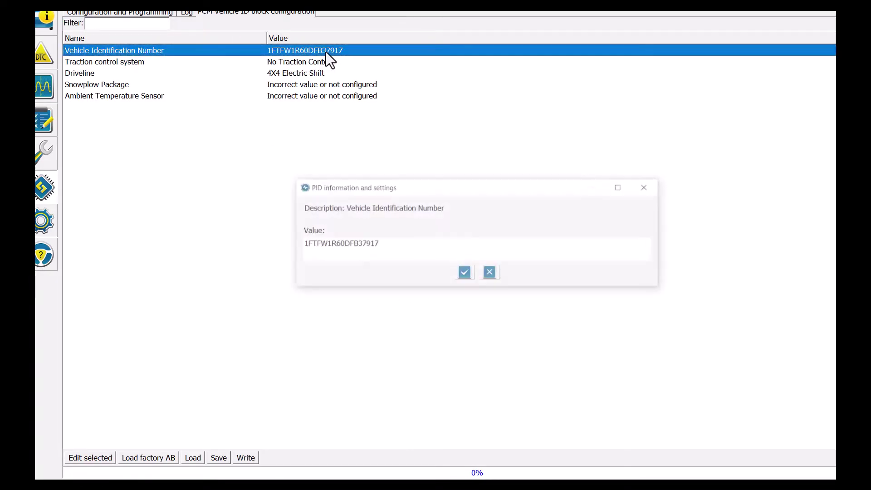
drag(379, 244, 272, 244)
text(qerghyj)
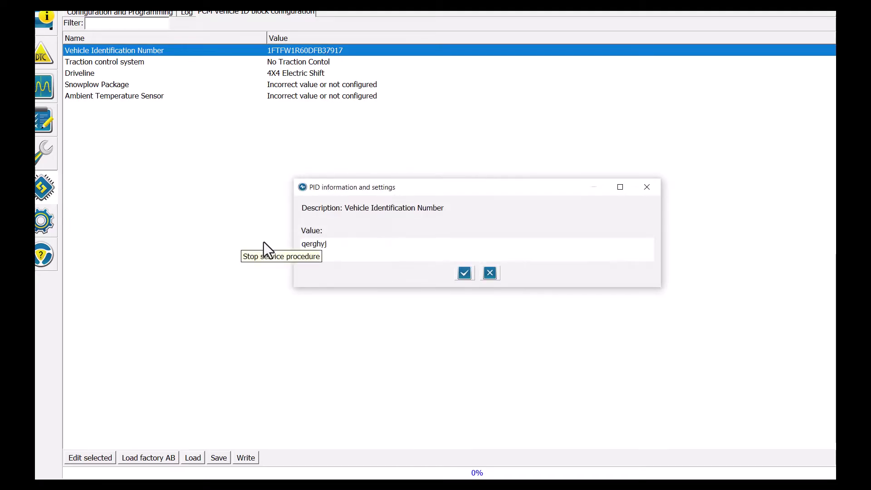
click(490, 273)
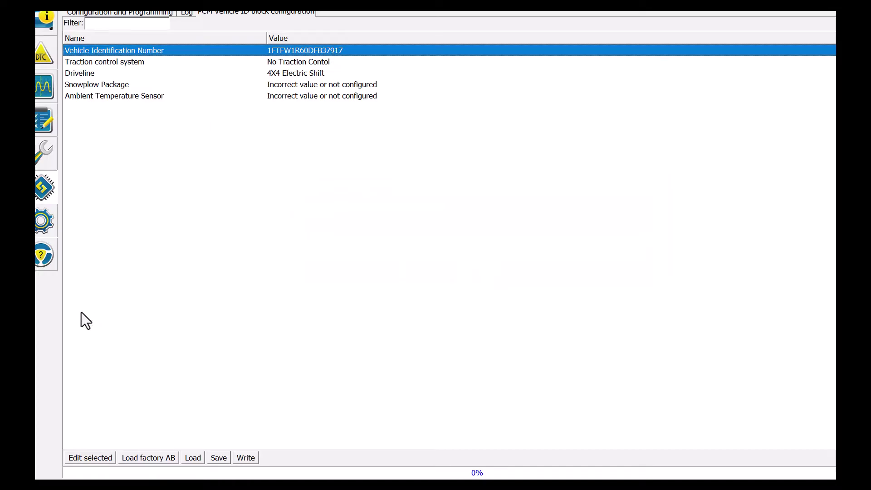
Return to the vehicle information and highlight the vehicle and PCM VIN lines to recheck them
click(45, 31)
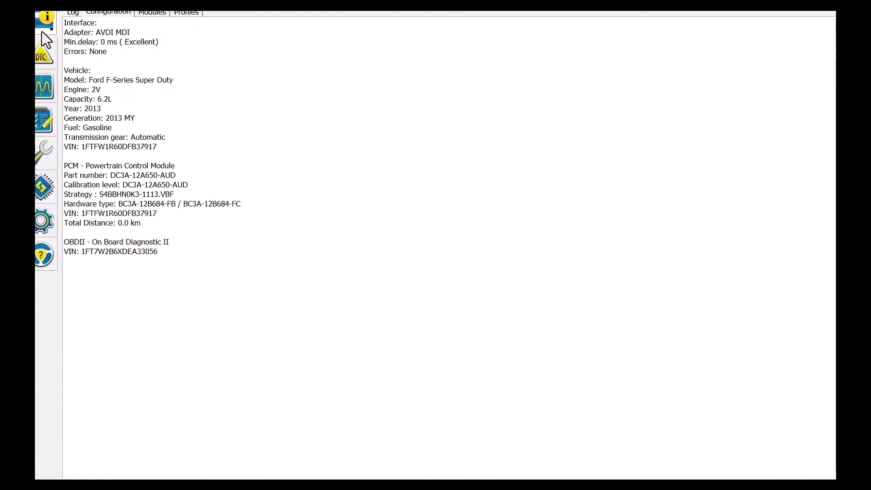
drag(82, 147, 86, 156)
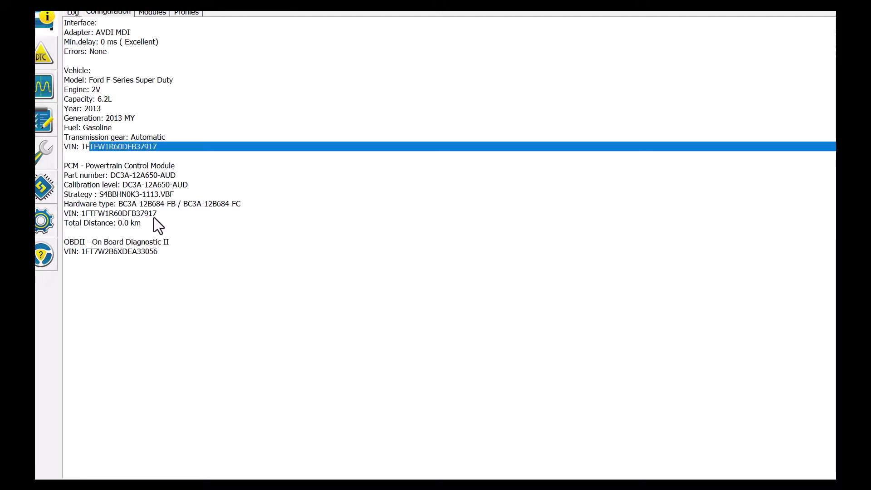
drag(153, 213, 76, 205)
click(165, 259)
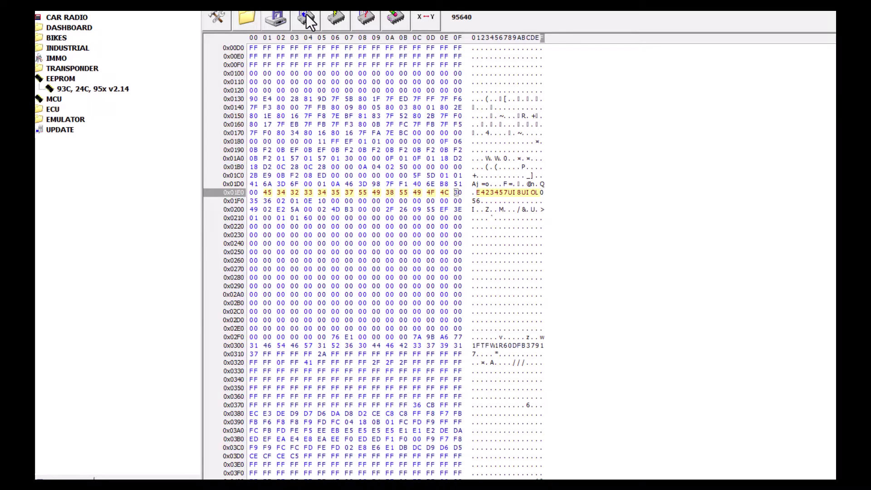
click(306, 30)
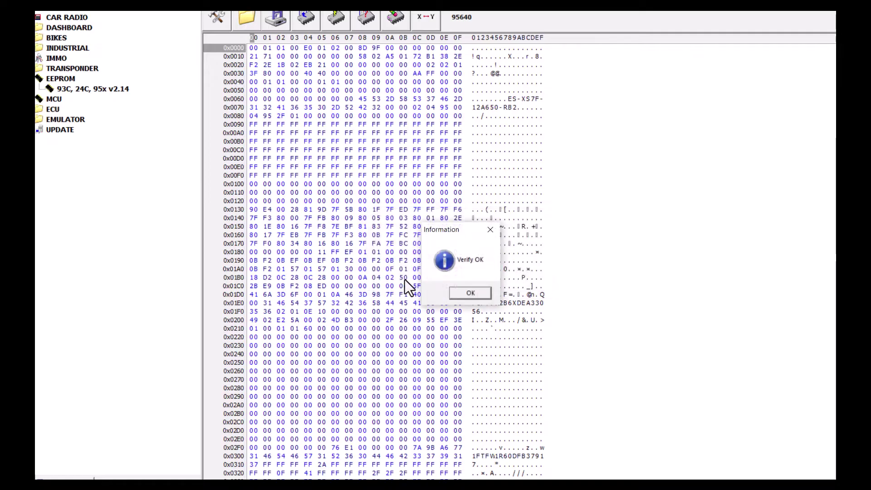
click(466, 292)
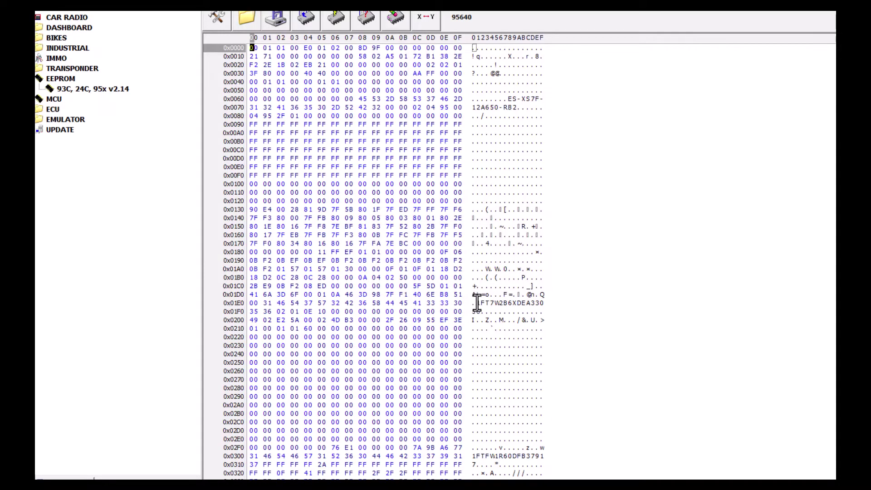
drag(476, 303, 482, 312)
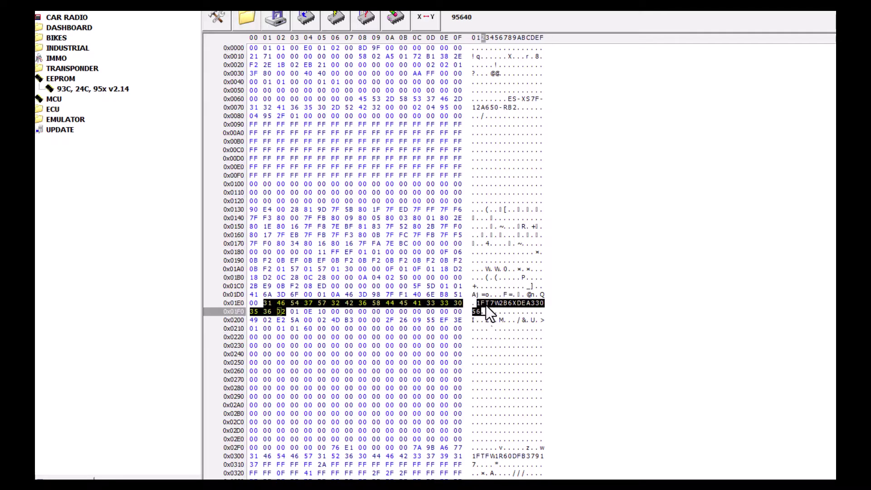
click(541, 320)
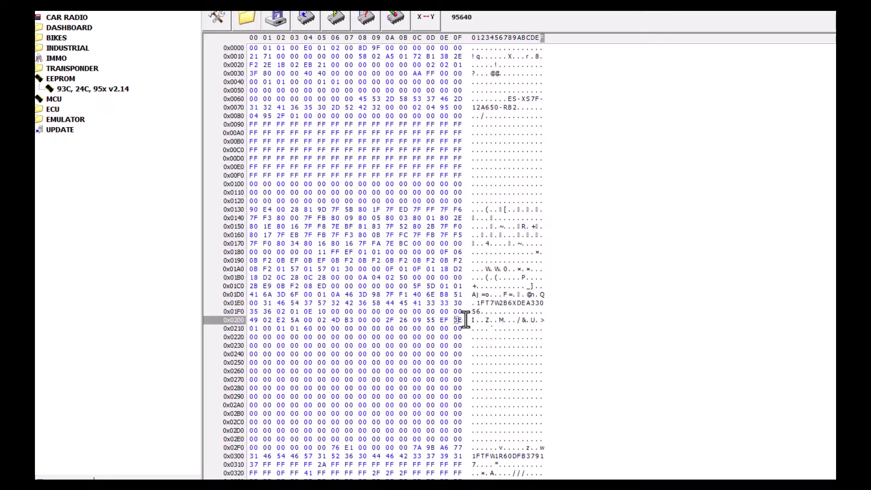
drag(477, 312, 473, 303)
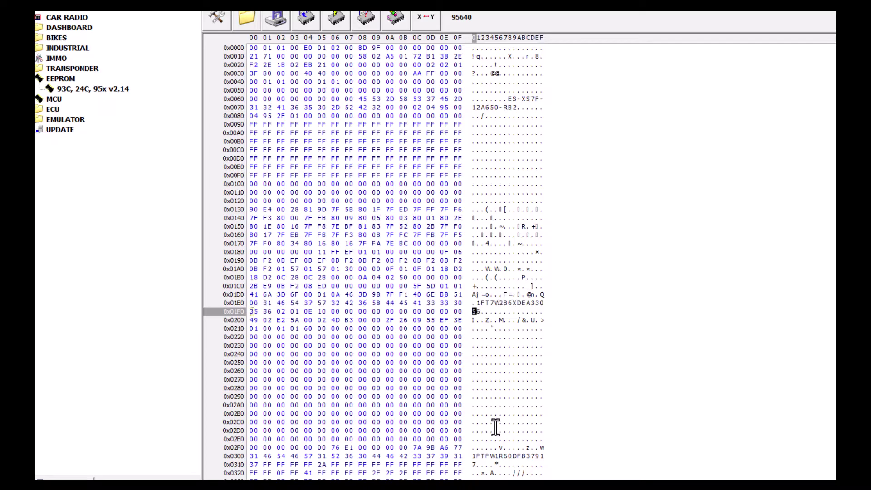
drag(473, 456, 477, 466)
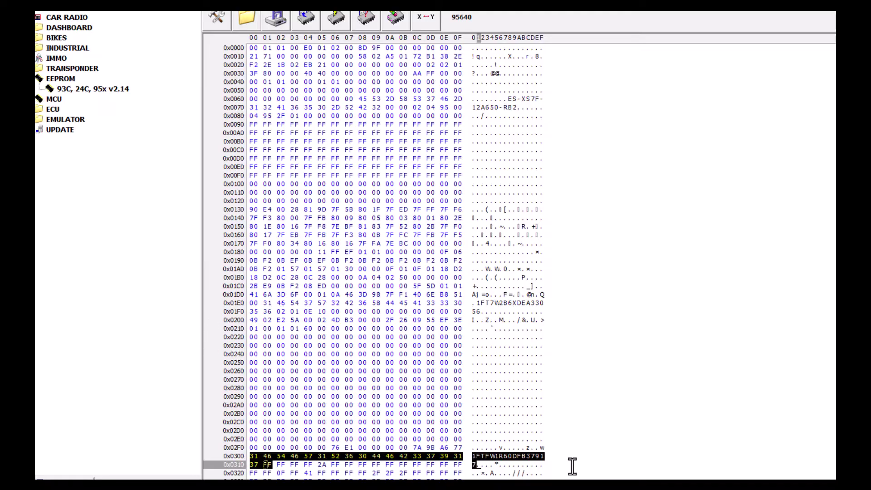
drag(485, 460, 473, 457)
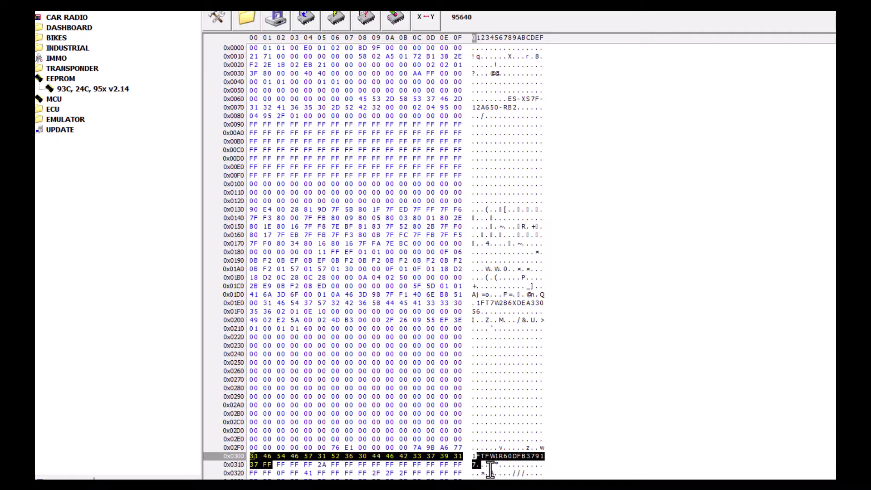
drag(493, 464, 468, 449)
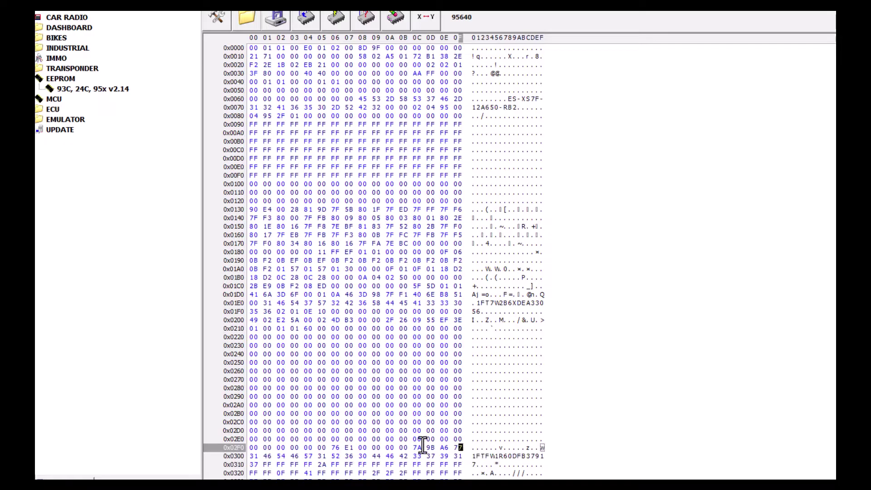
drag(268, 184, 481, 307)
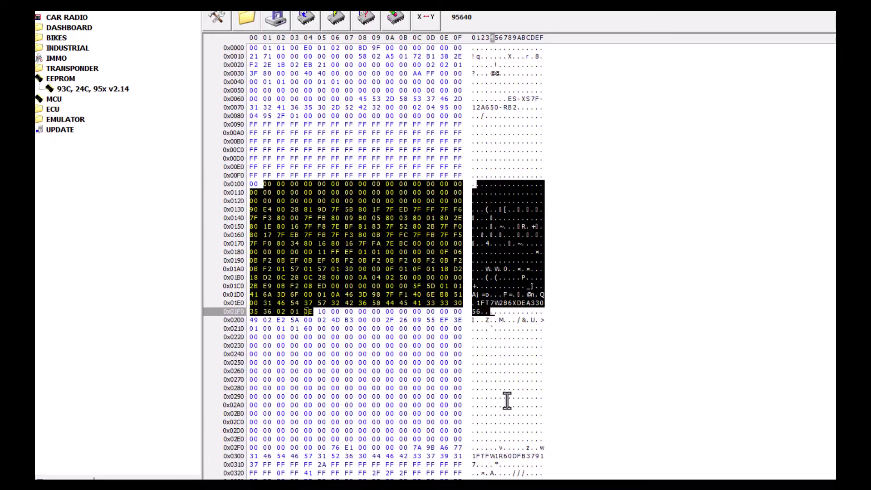
click(507, 403)
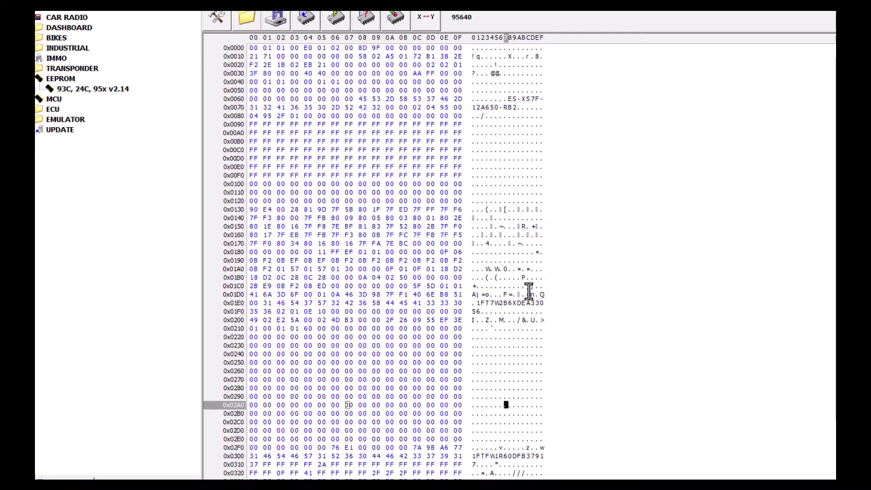
Load 51221 orig eprom.bin from the Desktop into Carprog
click(275, 21)
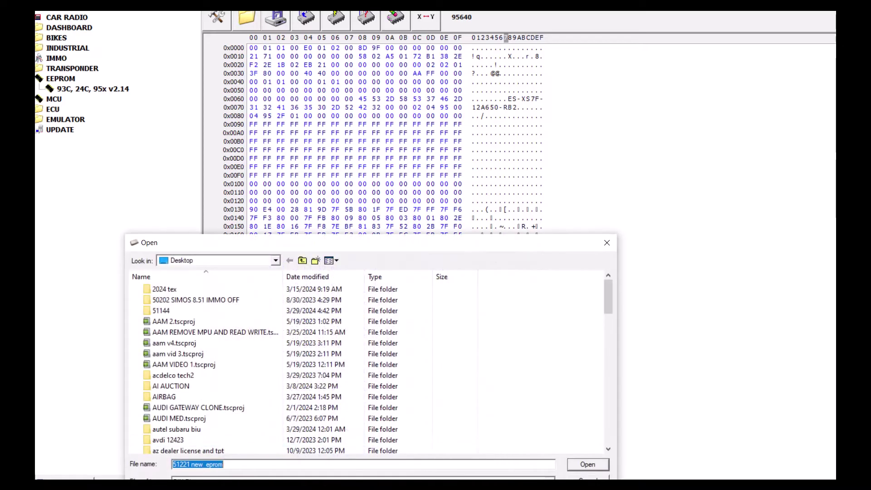
text(51)
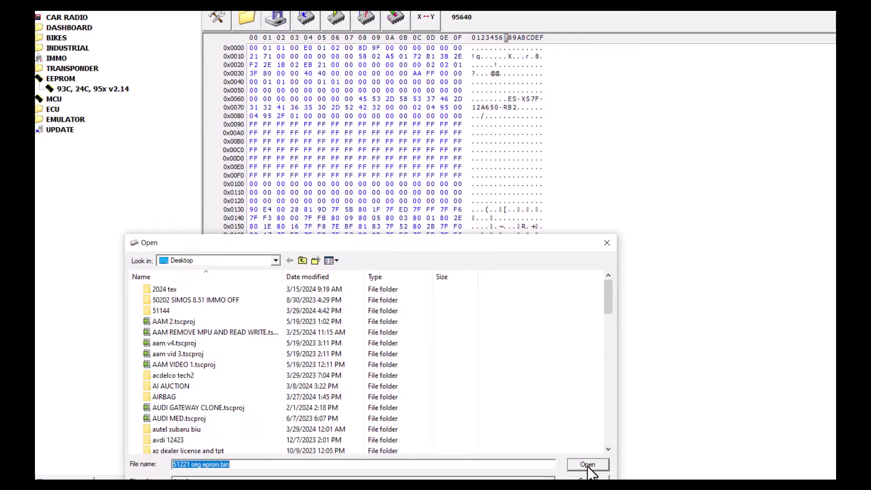
click(588, 465)
Highlight the original VIN at offsets 0x01E1 and 0x0300 in the hex view
click(480, 303)
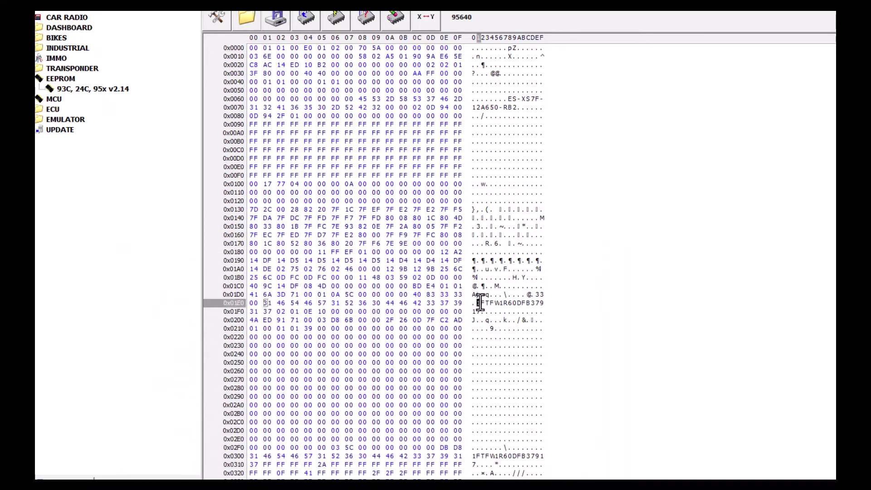
drag(479, 303, 480, 312)
drag(473, 456, 475, 465)
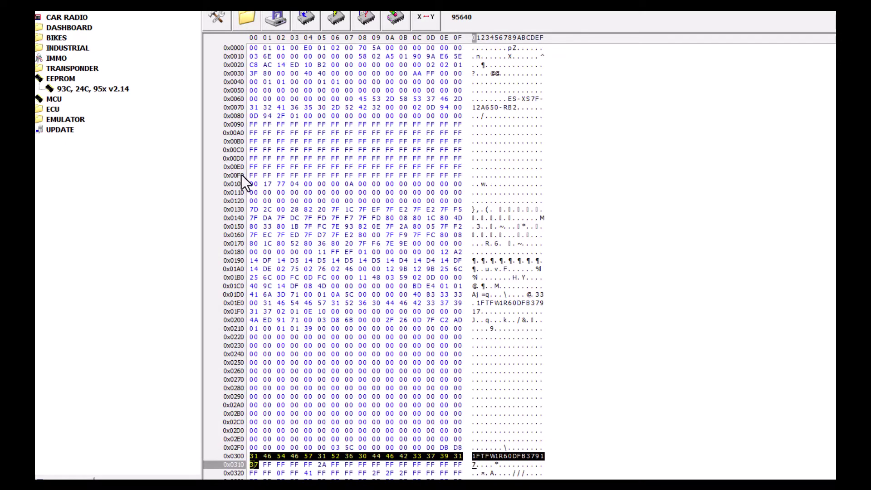
drag(458, 303, 308, 82)
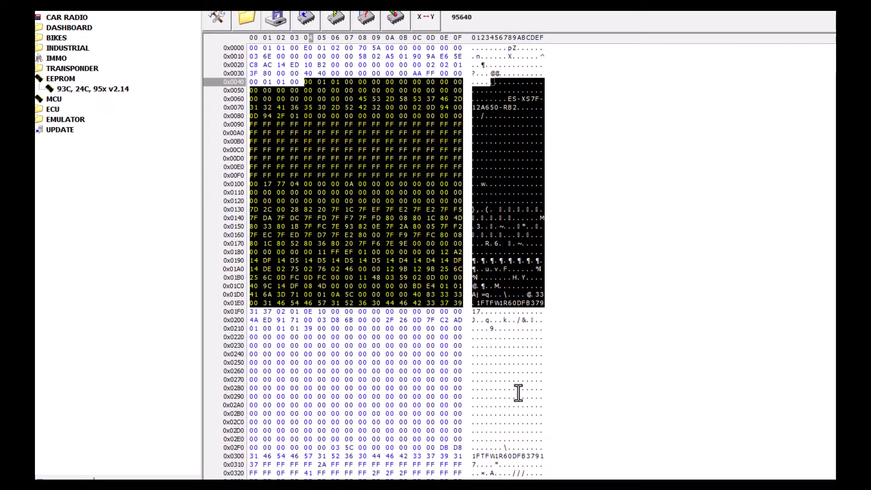
click(517, 390)
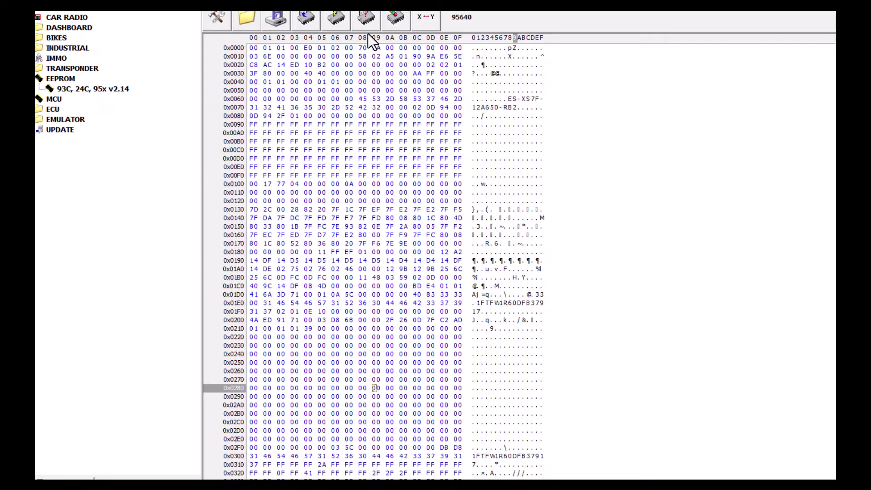
click(334, 23)
Write the original EEPROM data to the 95640 chip and acknowledge Verify OK
click(448, 295)
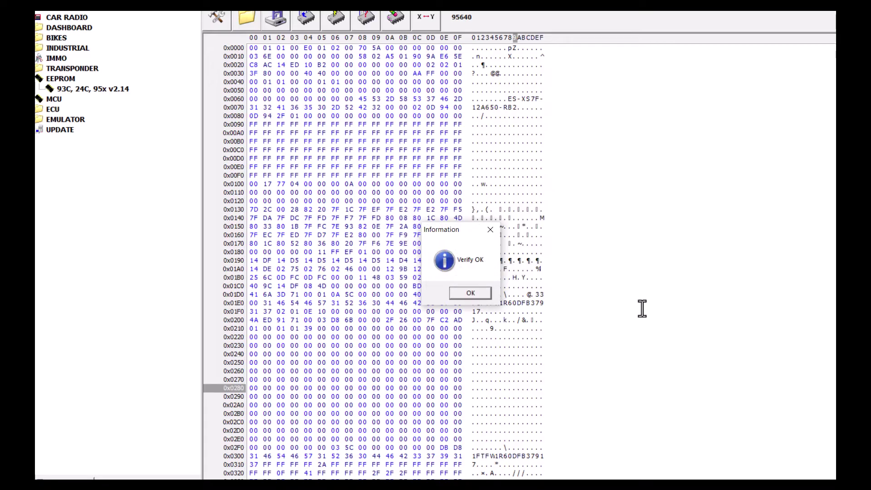
click(479, 295)
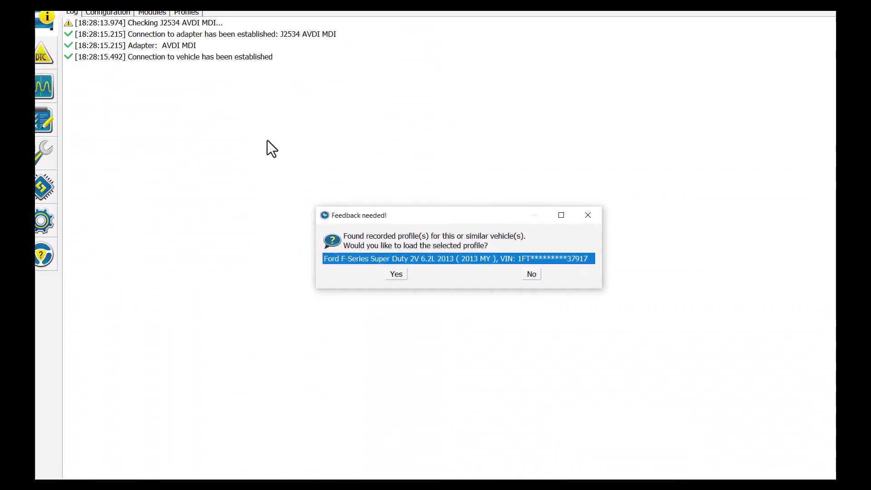
Reconnect to the truck, declining both the load-profile and save-profile prompts
click(589, 217)
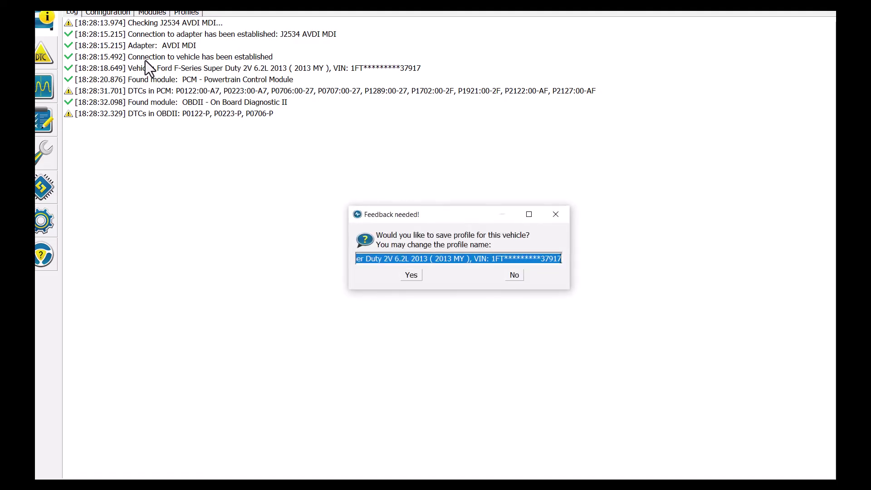
click(558, 214)
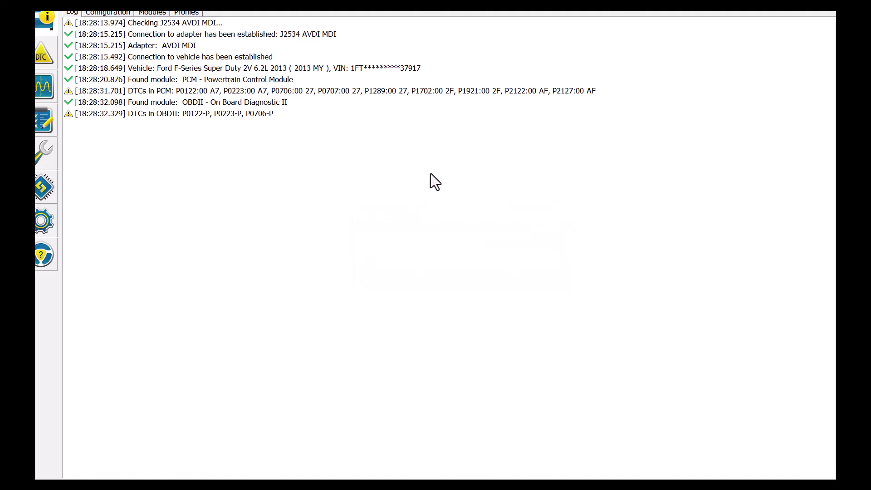
Show the Configuration page and highlight the vehicle, PCM and OBDII VINs, confirming all three match
click(118, 13)
drag(163, 147, 72, 137)
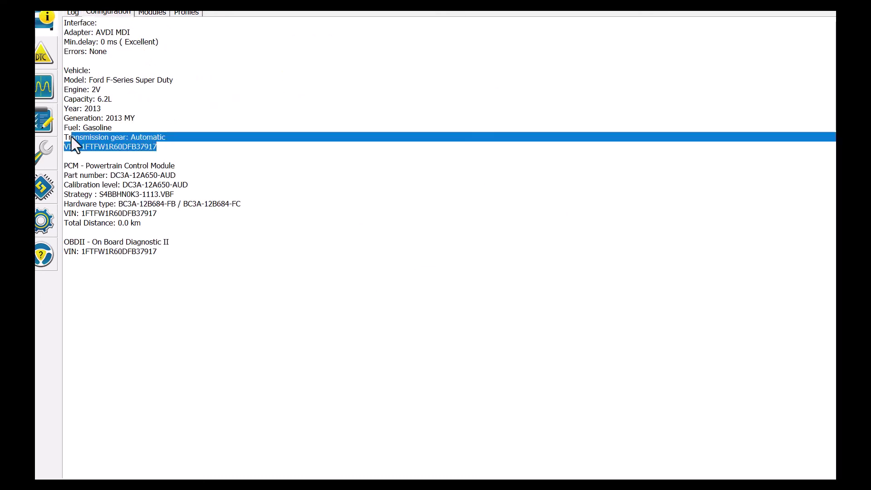
drag(162, 211, 84, 204)
drag(166, 258, 68, 236)
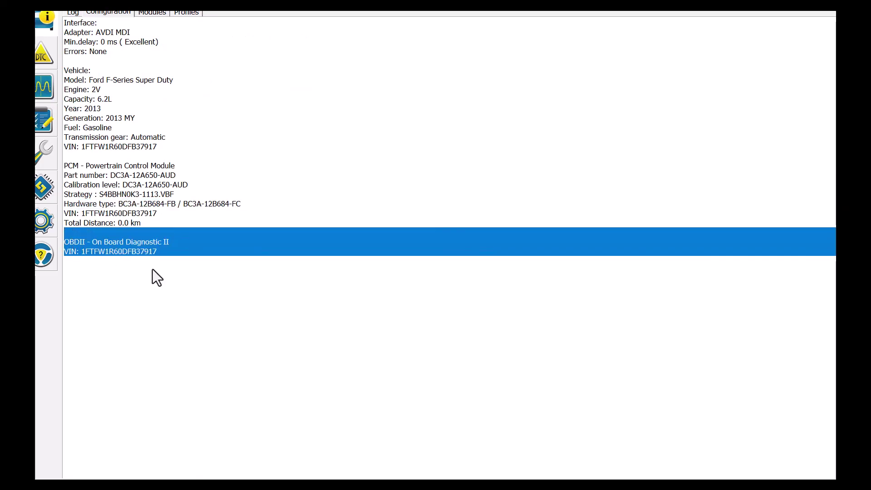
click(187, 306)
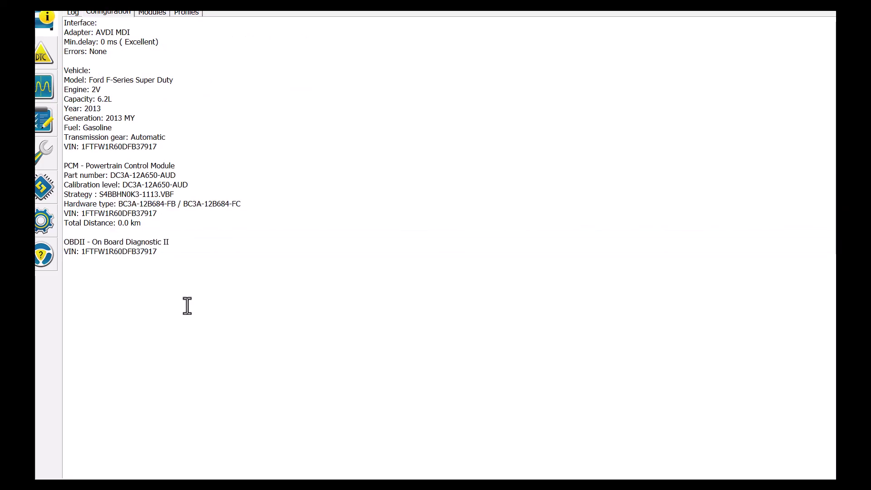